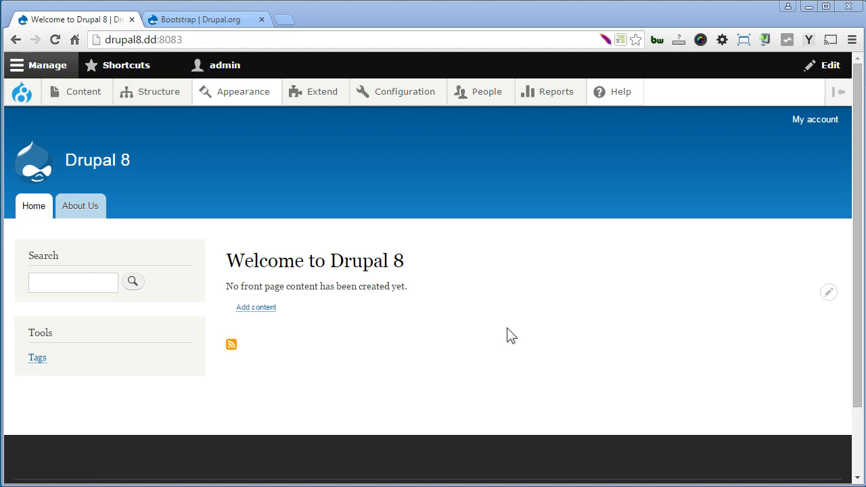
- Copy the link address of Bootstrap's 8.x-3.0-alpha1 tar.gz release on Drupal.org
click(233, 18)
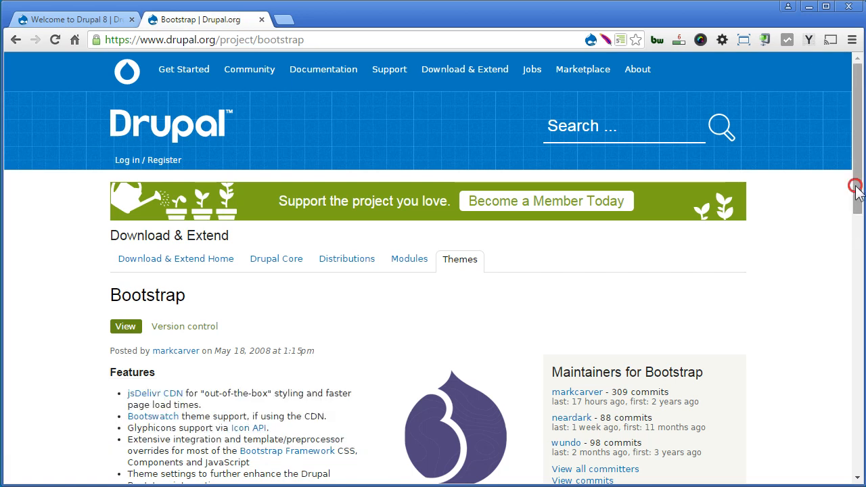
drag(858, 136, 851, 416)
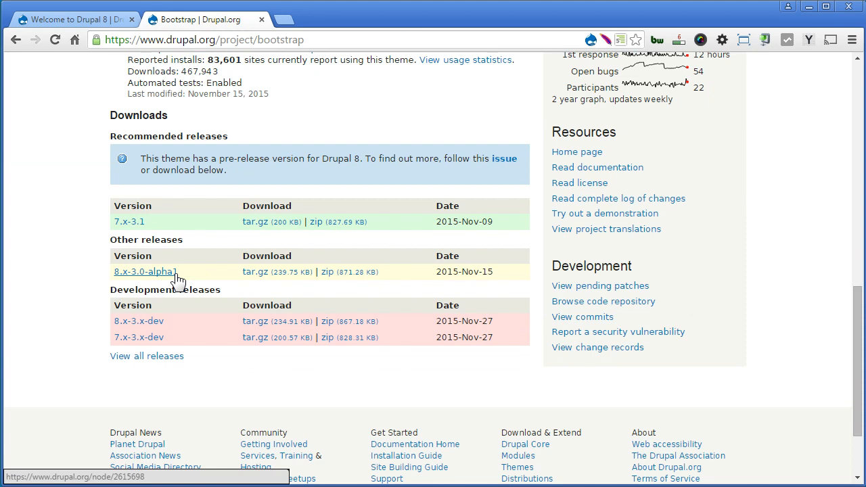
right_click(255, 272)
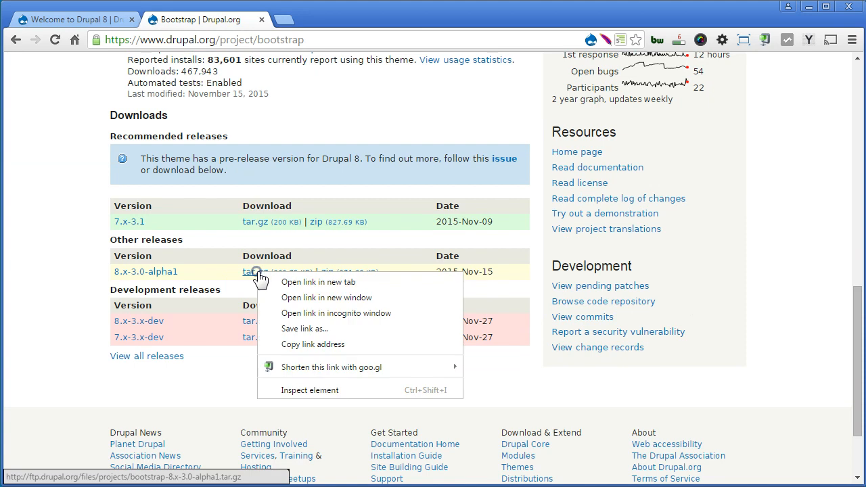
click(313, 345)
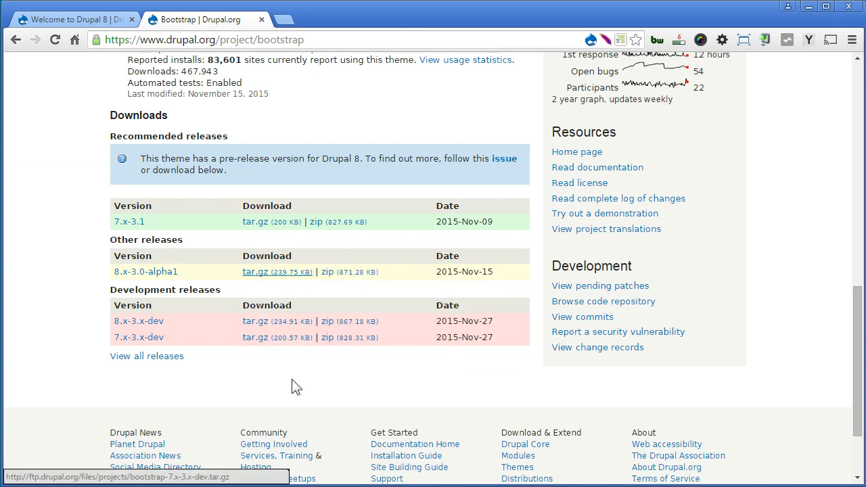
- Install the Bootstrap theme from the pasted release URL via Appearance > Install new theme
click(68, 19)
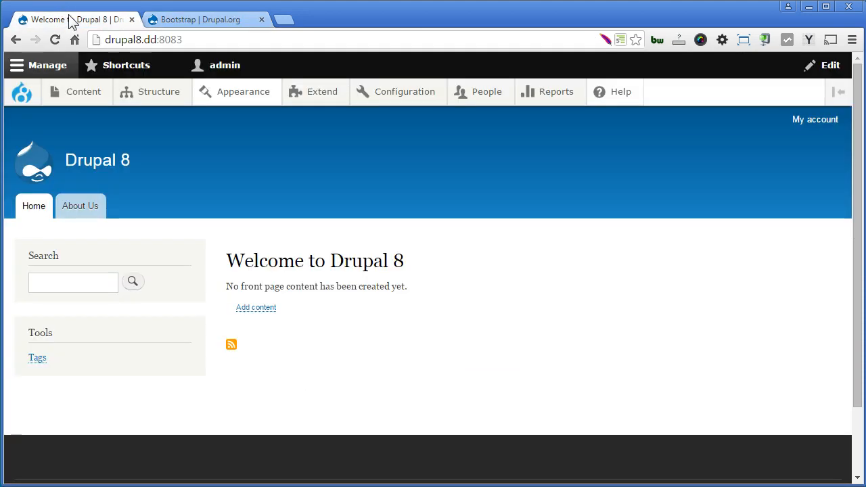
click(237, 91)
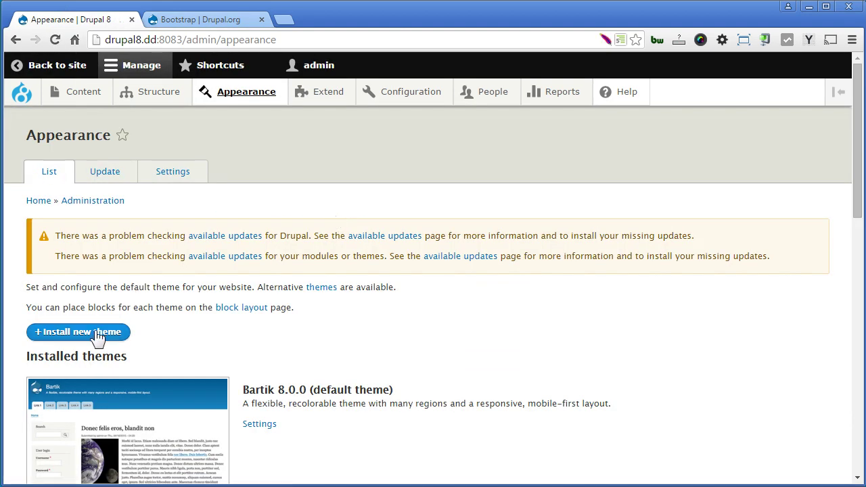
click(79, 331)
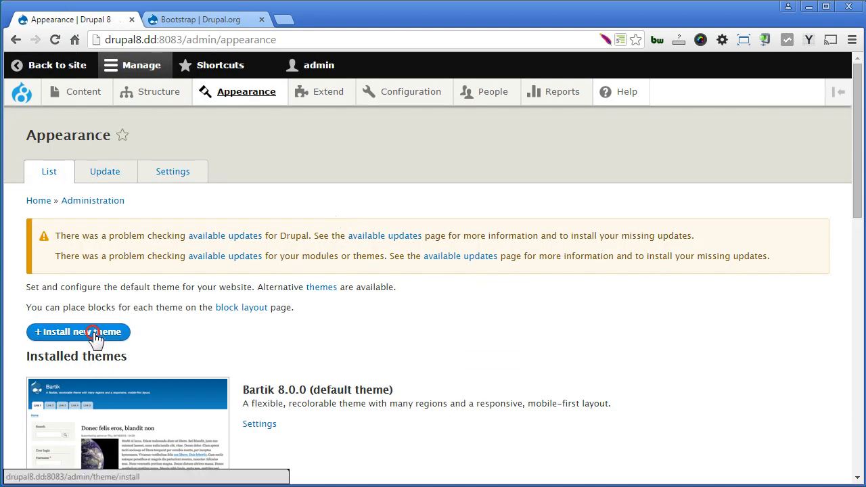
click(345, 234)
text(http://ftp.drupal.org/files/projects/bootstrap-8.x-3.0-alpha1.tar.gz)
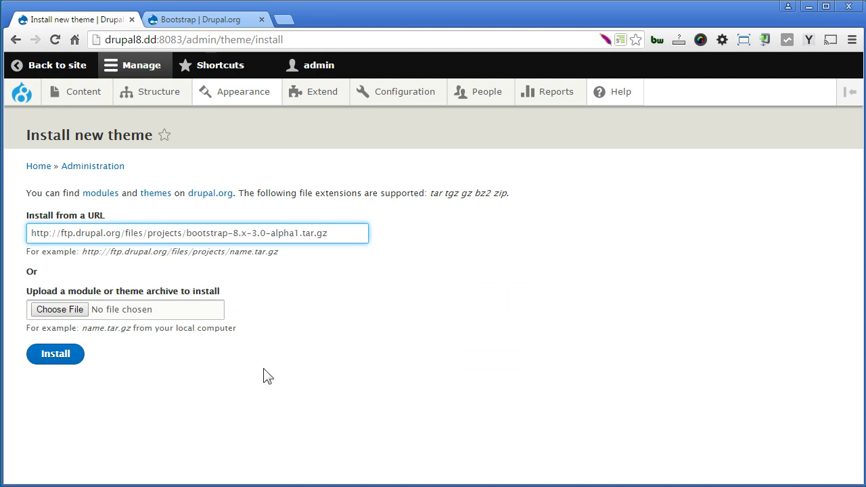
click(55, 354)
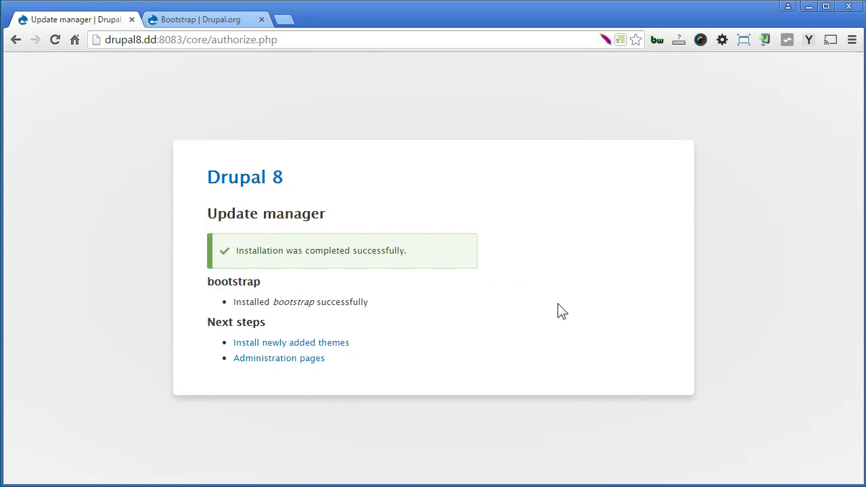
click(335, 342)
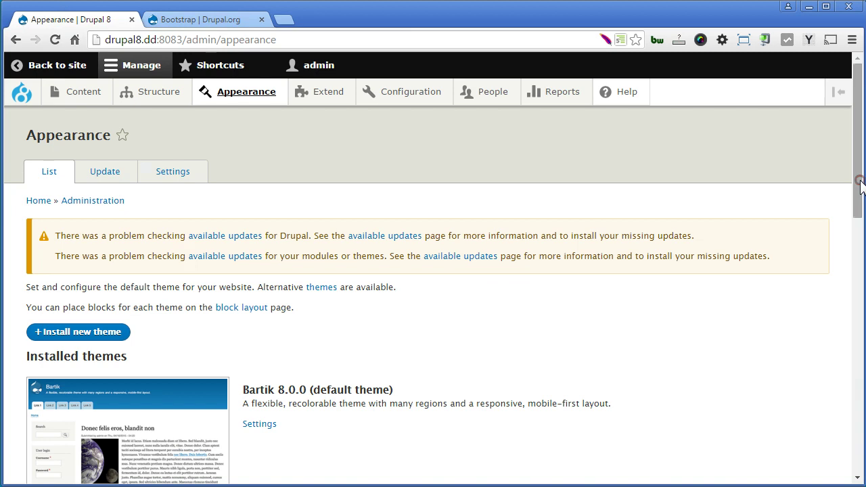
drag(858, 180, 840, 396)
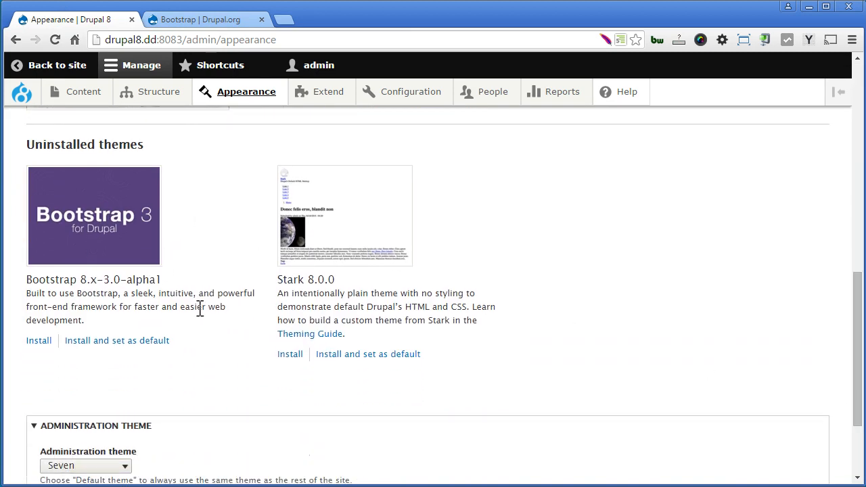
- Install Bootstrap as the default theme and view the restyled front page
click(118, 340)
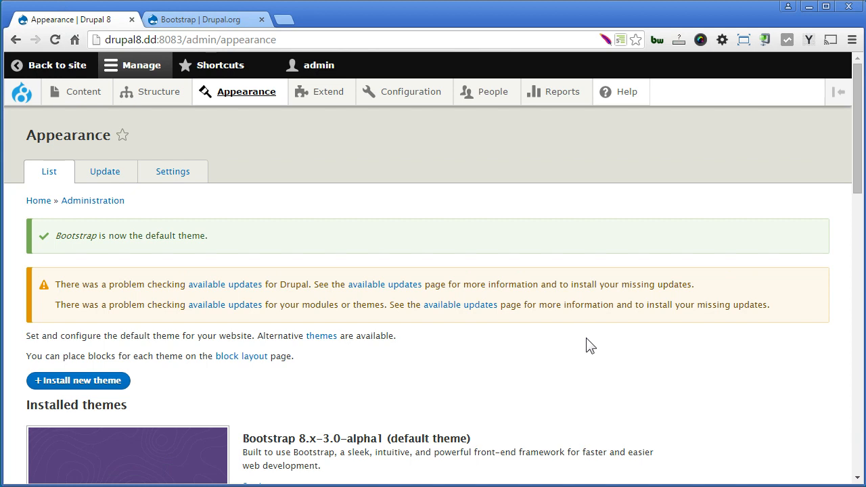
click(22, 94)
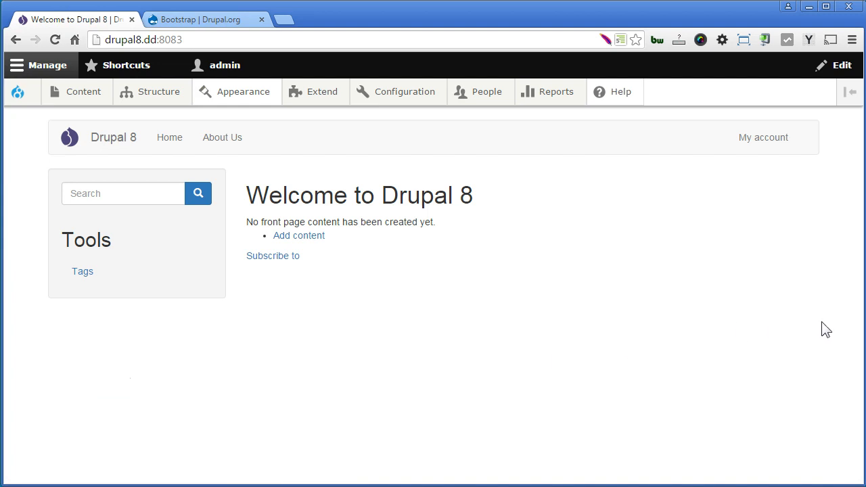
drag(863, 311, 493, 315)
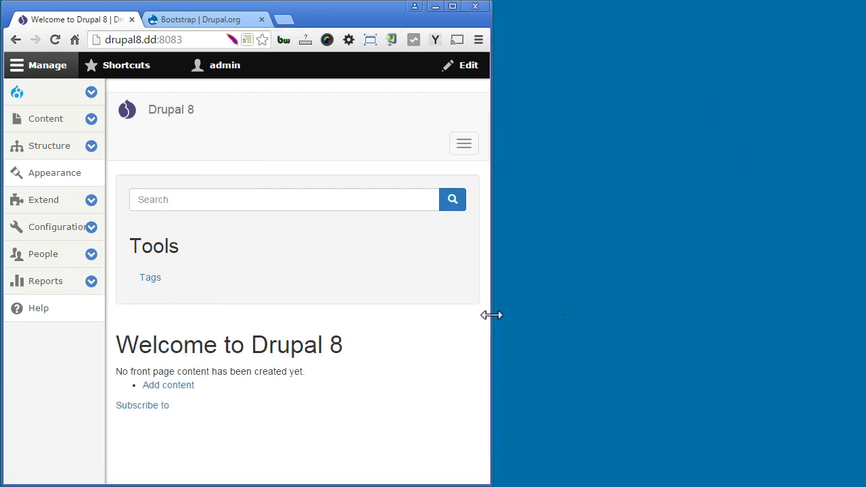
click(465, 146)
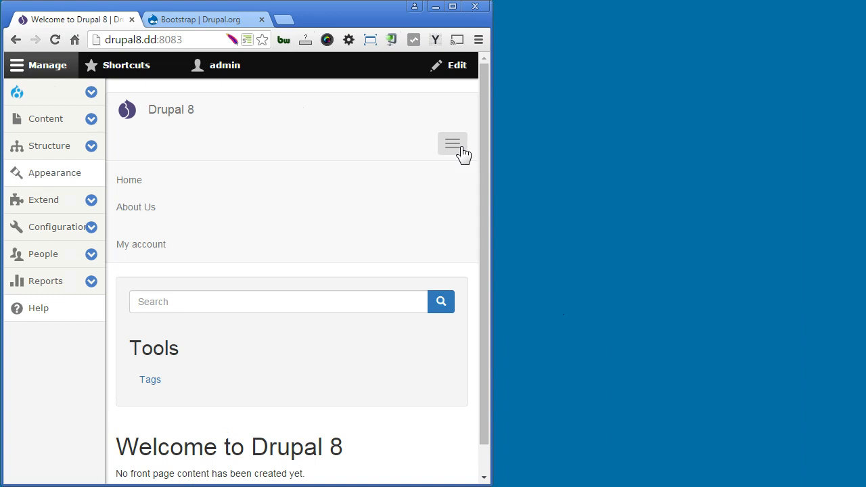
click(453, 145)
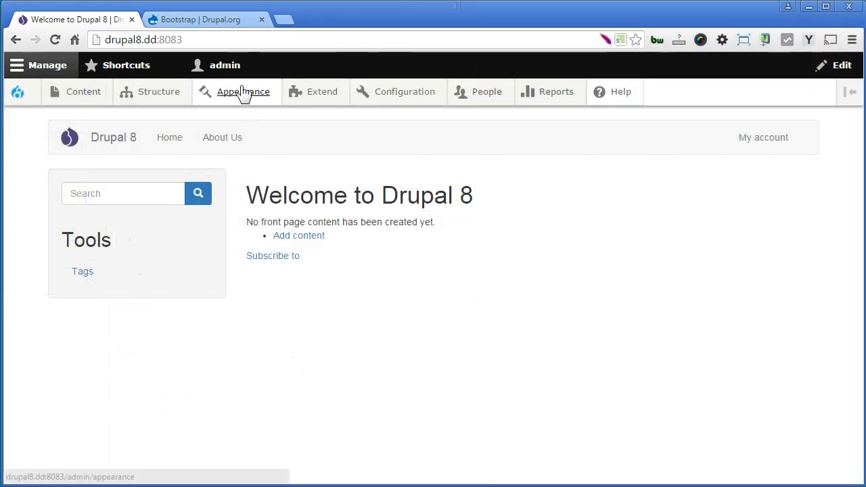
- Review Bootstrap's General settings, expanding the Buttons and Images options and the img-responsive note
click(243, 91)
scroll(590, 329, down, 1)
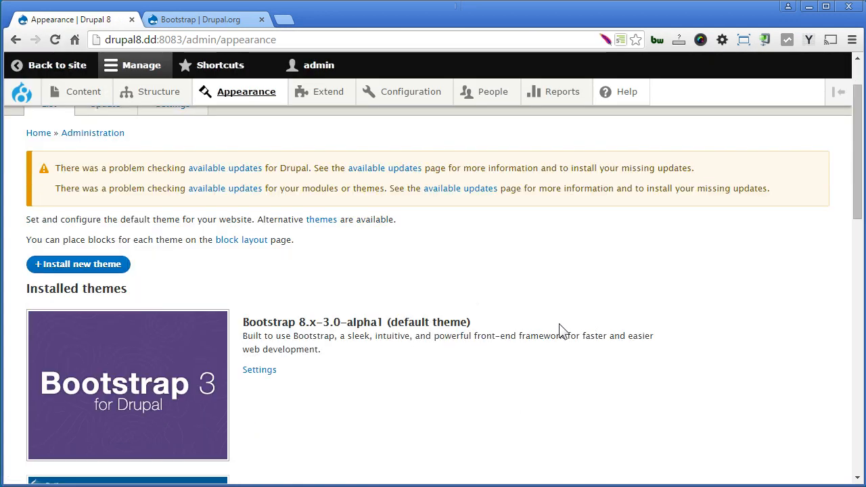
click(259, 370)
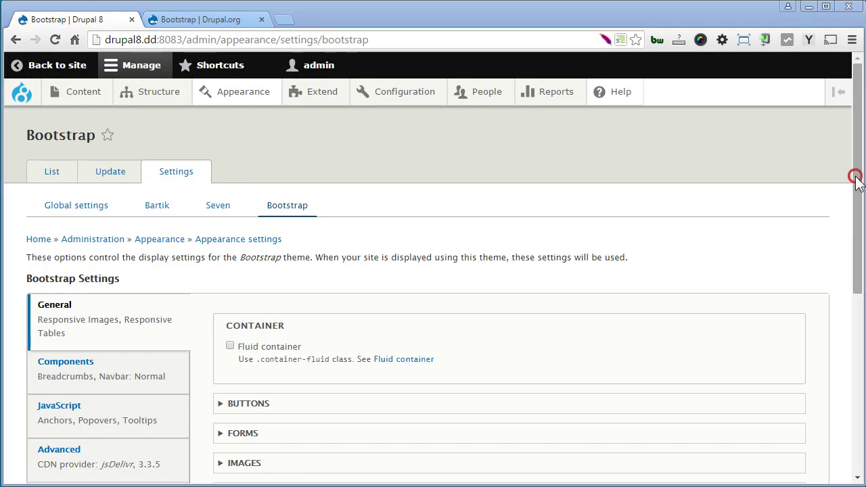
drag(858, 175, 861, 256)
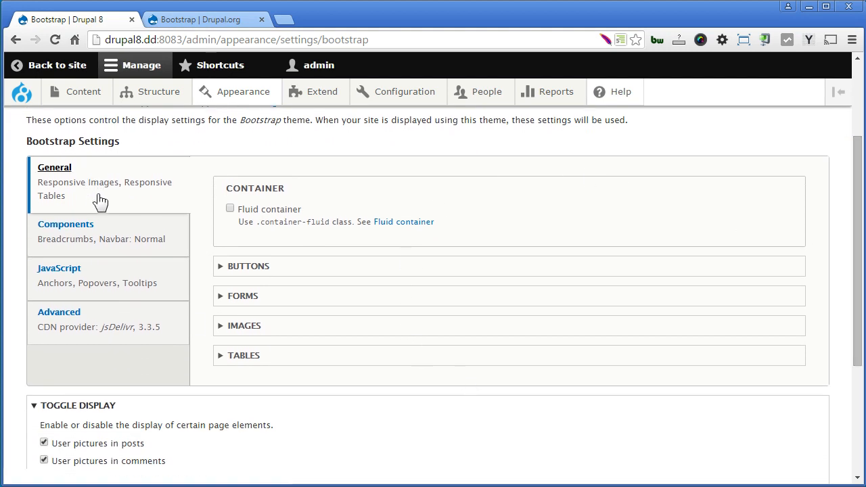
click(248, 266)
click(255, 437)
scroll(379, 339, down, 3)
scroll(379, 339, down, 3)
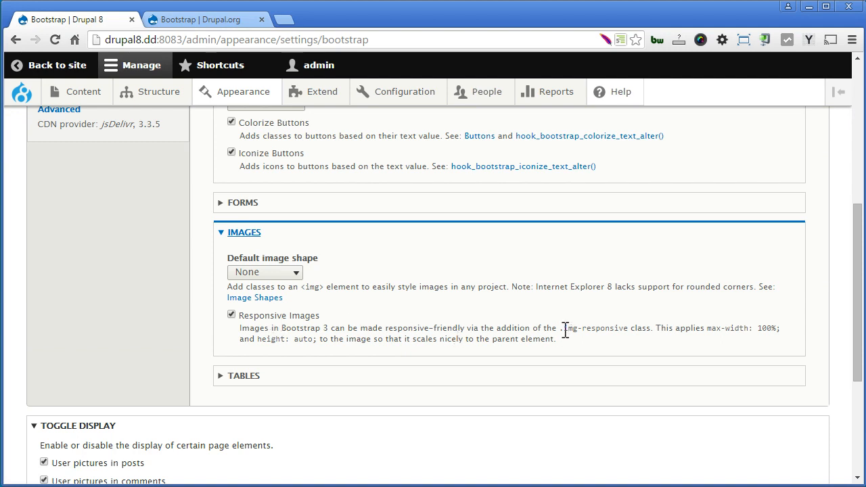
drag(564, 328, 629, 328)
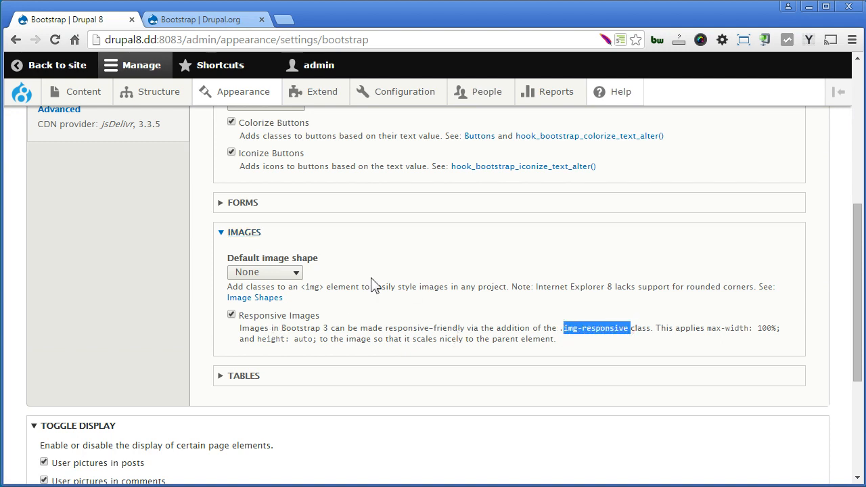
scroll(378, 285, up, 5)
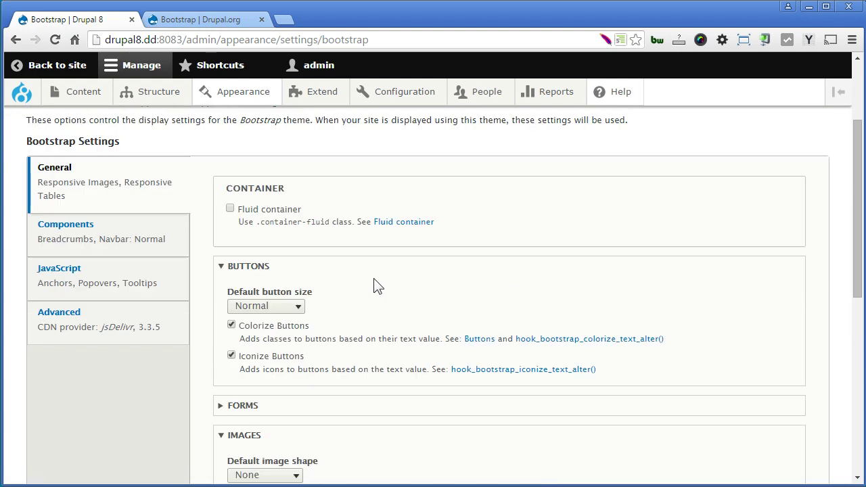
- Browse the Components and JavaScript groups of the Bootstrap settings
click(139, 244)
click(139, 279)
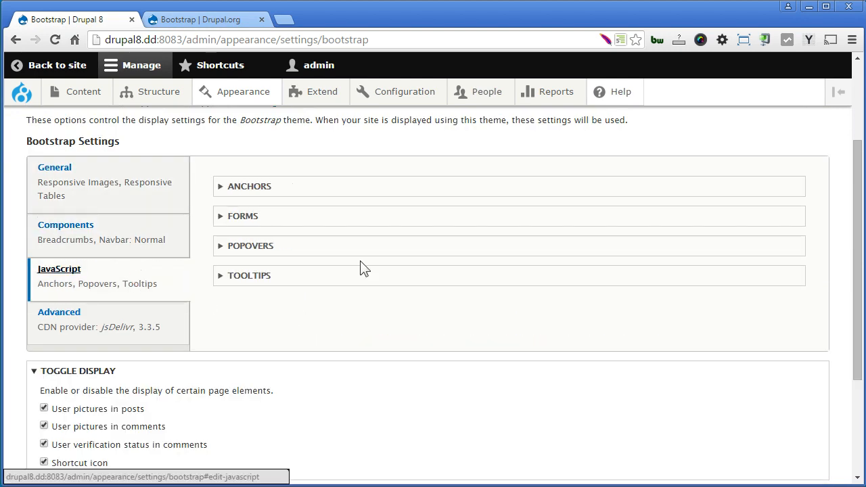
- In Advanced CDN settings, keep version 3.3.5 and choose the Cosmo Bootswatch theme
click(51, 317)
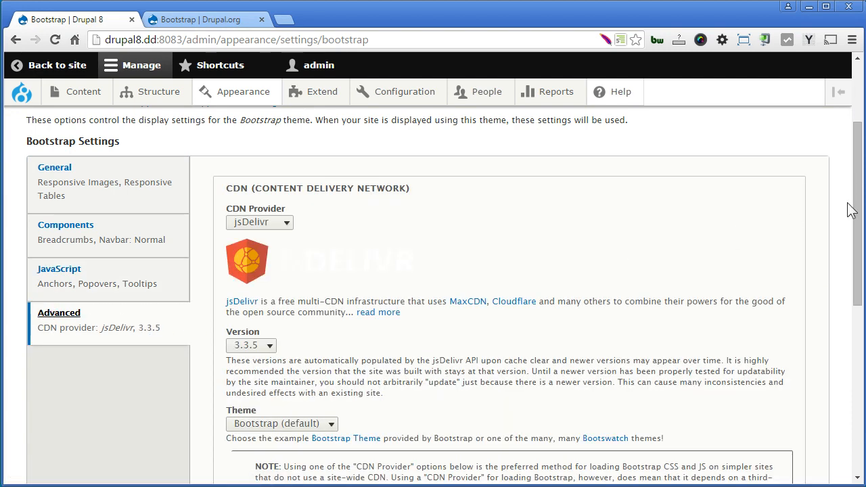
drag(859, 208, 859, 240)
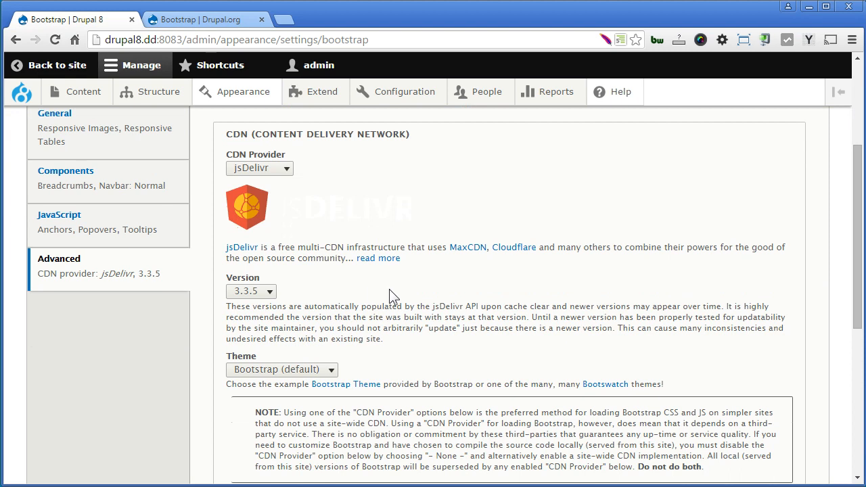
click(251, 291)
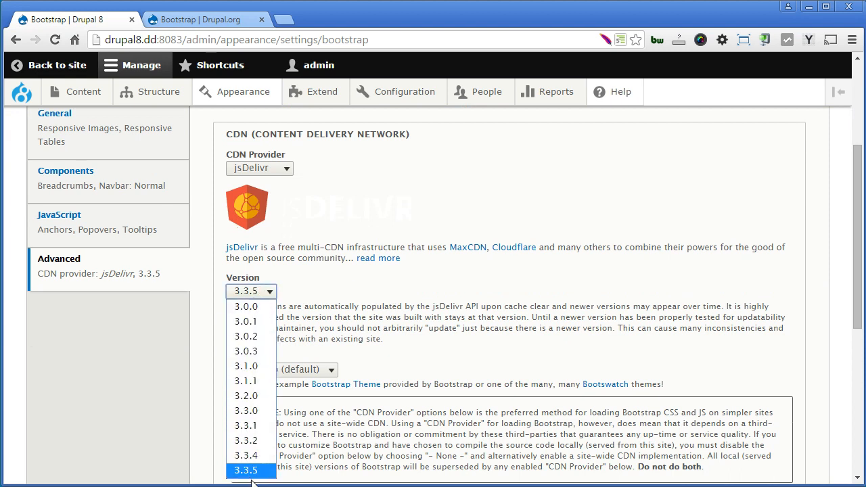
click(245, 470)
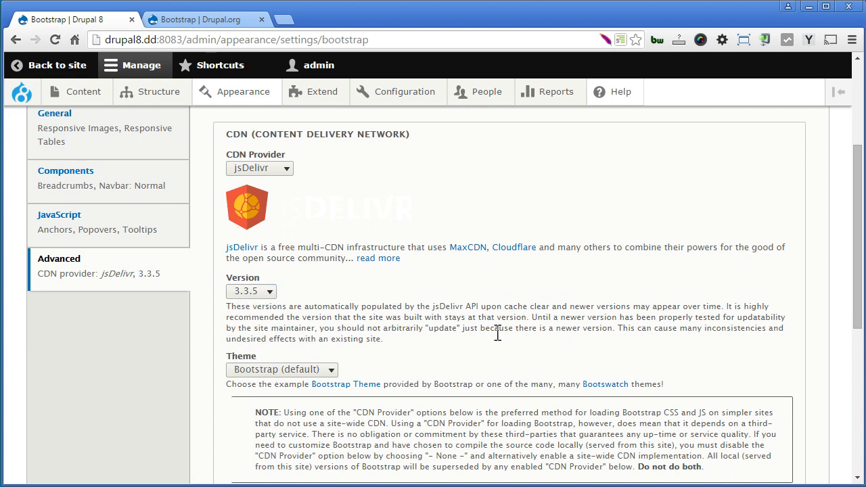
click(327, 371)
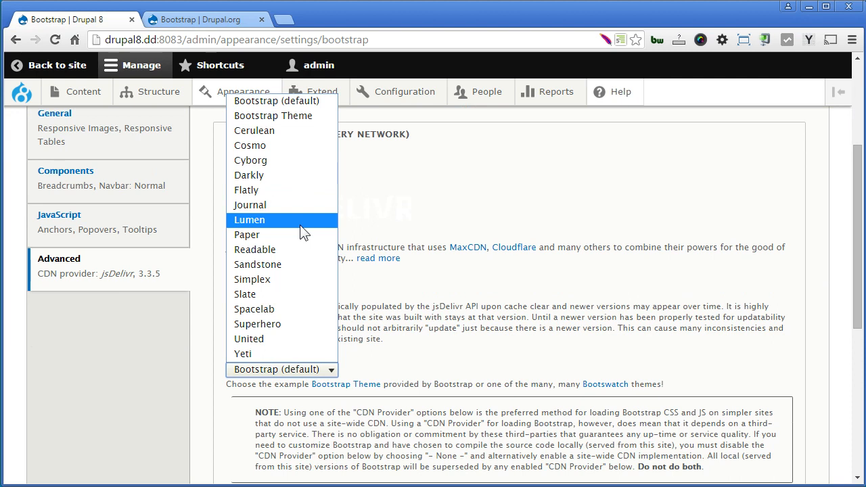
click(250, 146)
scroll(433, 271, down, 1)
drag(858, 203, 858, 264)
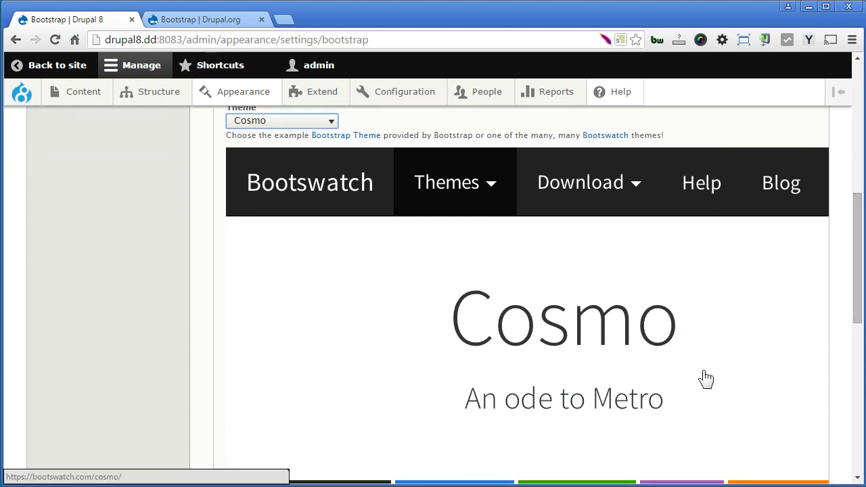
drag(858, 258, 860, 433)
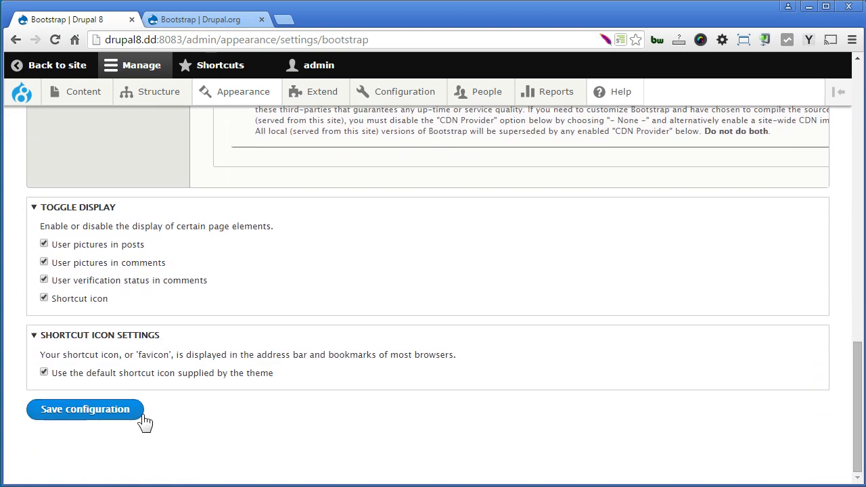
- Save the Bootstrap configuration and flush all caches from the admin toolbar
click(111, 413)
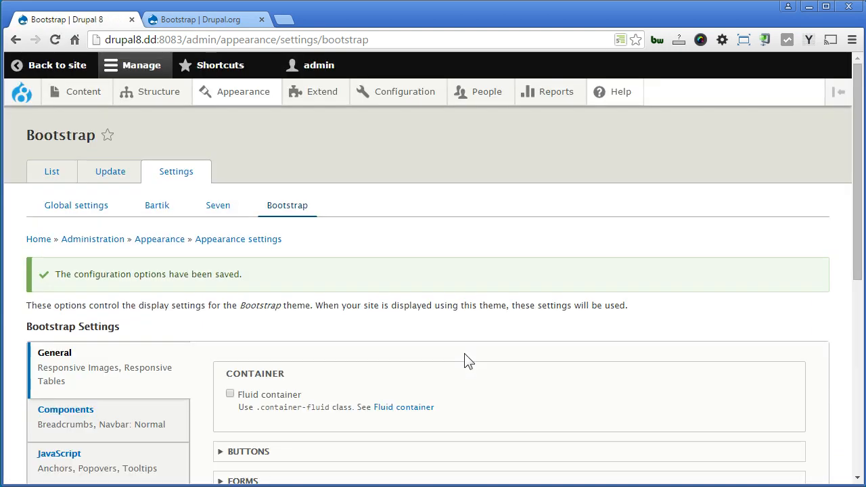
click(22, 91)
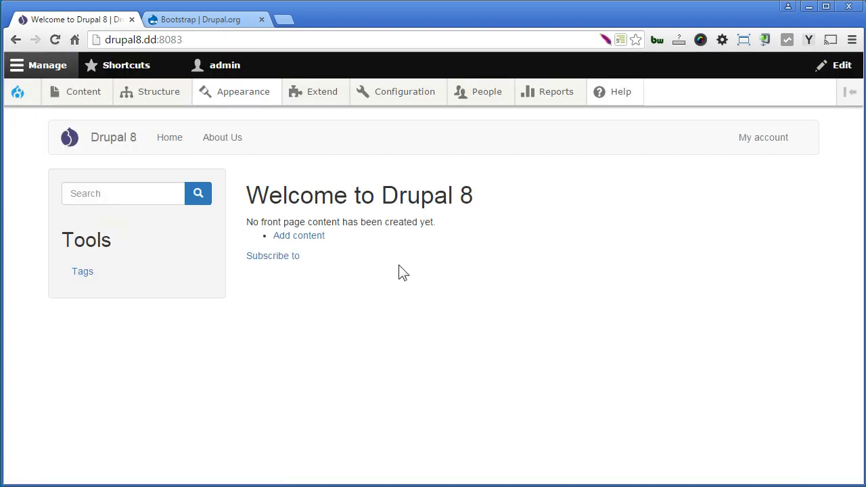
mouse_move(52, 145)
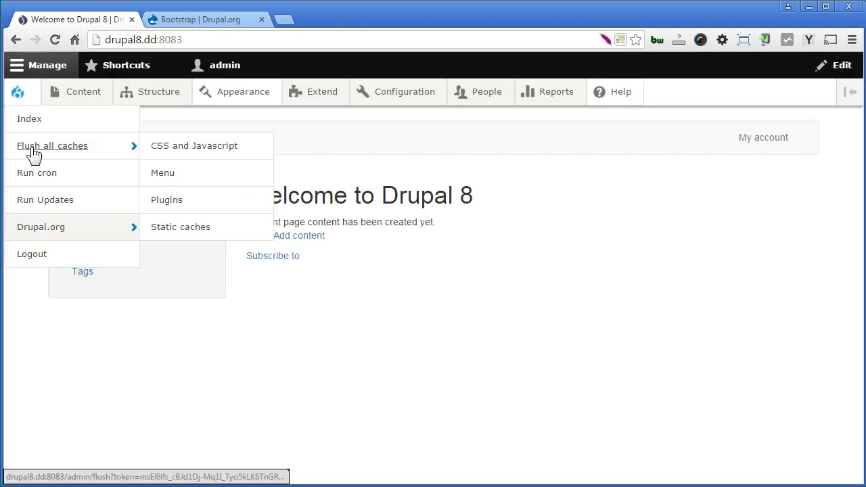
click(37, 145)
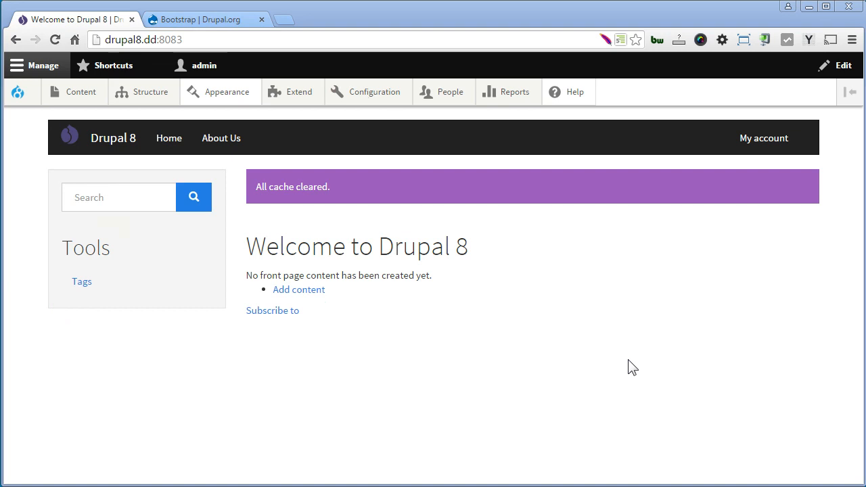
mouse_move(399, 91)
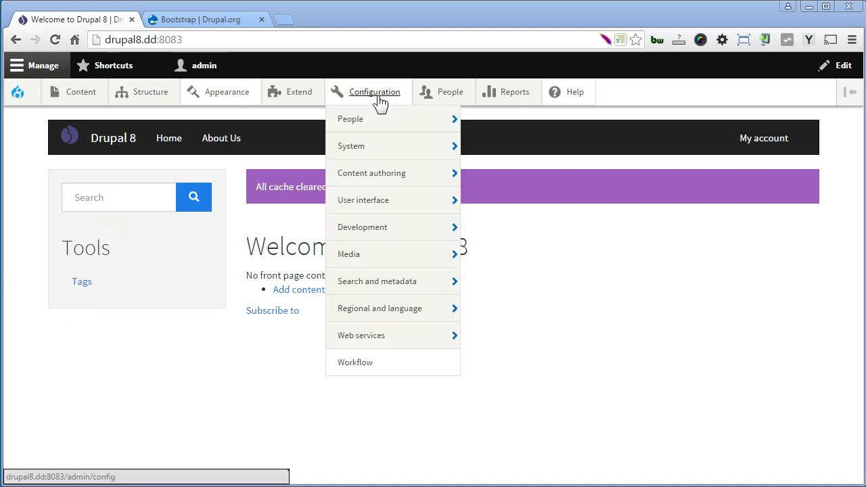
mouse_move(362, 227)
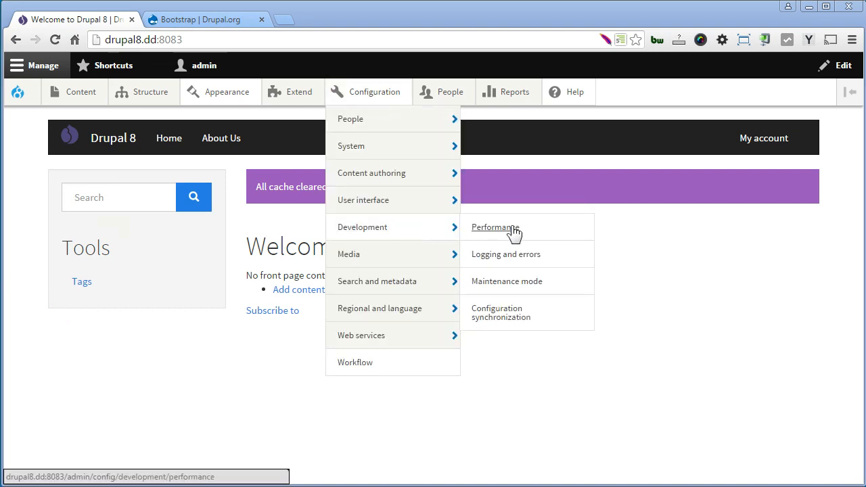
- On the Performance page, disable CSS and JavaScript aggregation, save, and return home
click(526, 230)
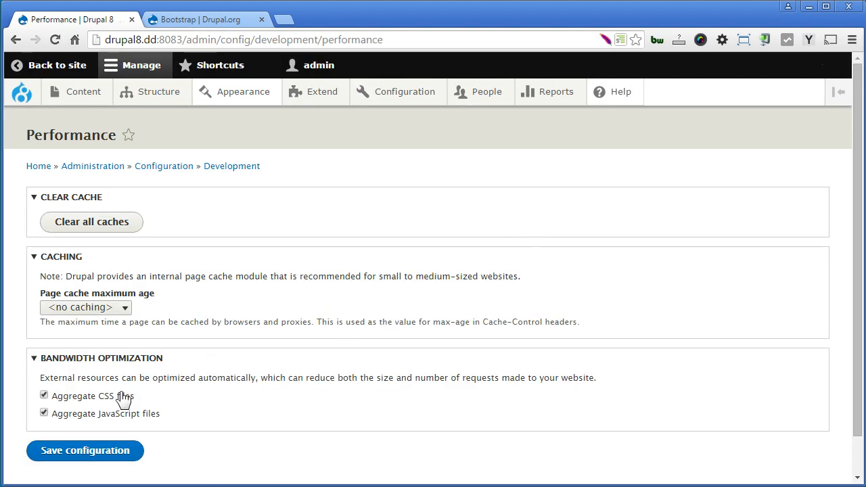
click(100, 397)
click(117, 414)
click(133, 451)
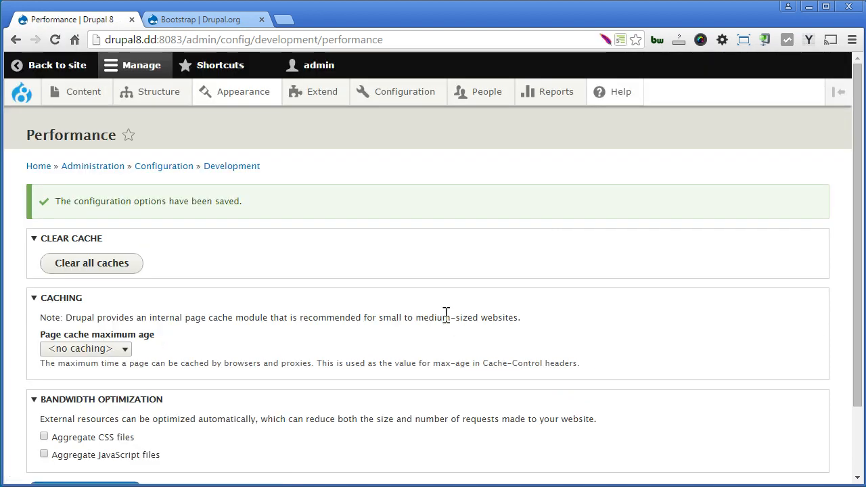
mouse_move(21, 92)
click(61, 145)
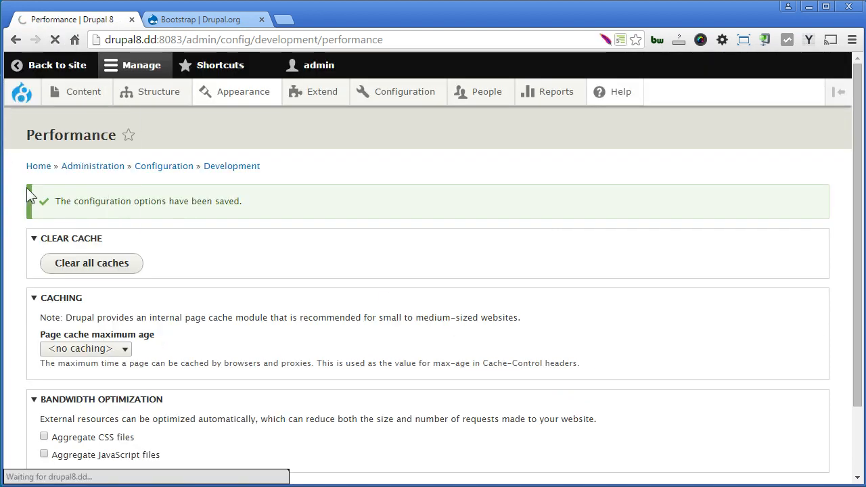